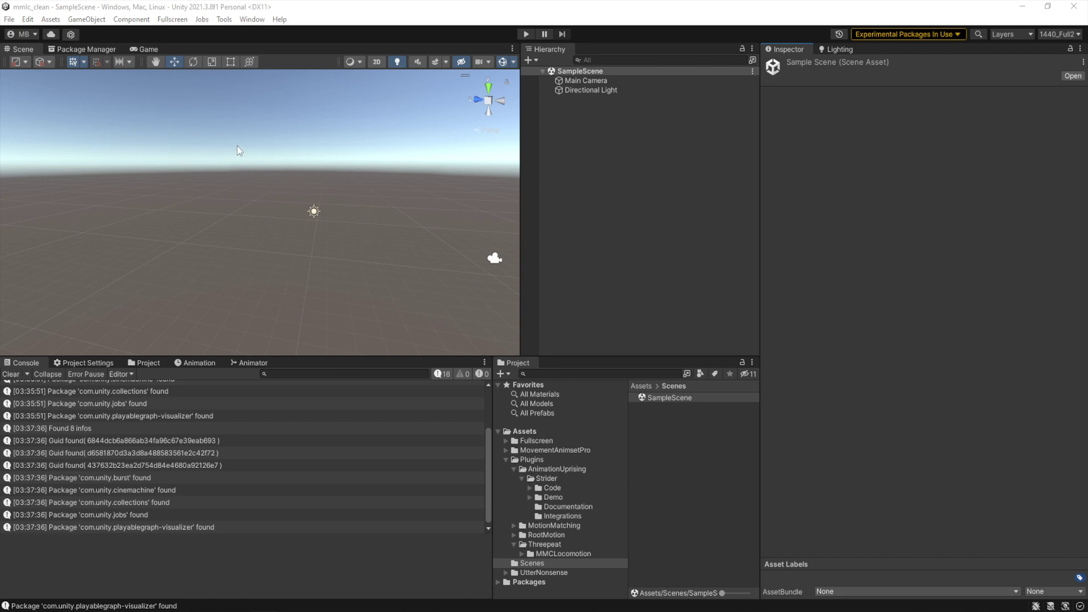
# Launch Tools > Threepeat > MMC Configuration Wizard, view Help and Utilities, then review Dependency Checks
pyautogui.click(225, 22)
pyautogui.moveTo(250, 33)
pyautogui.click(333, 33)
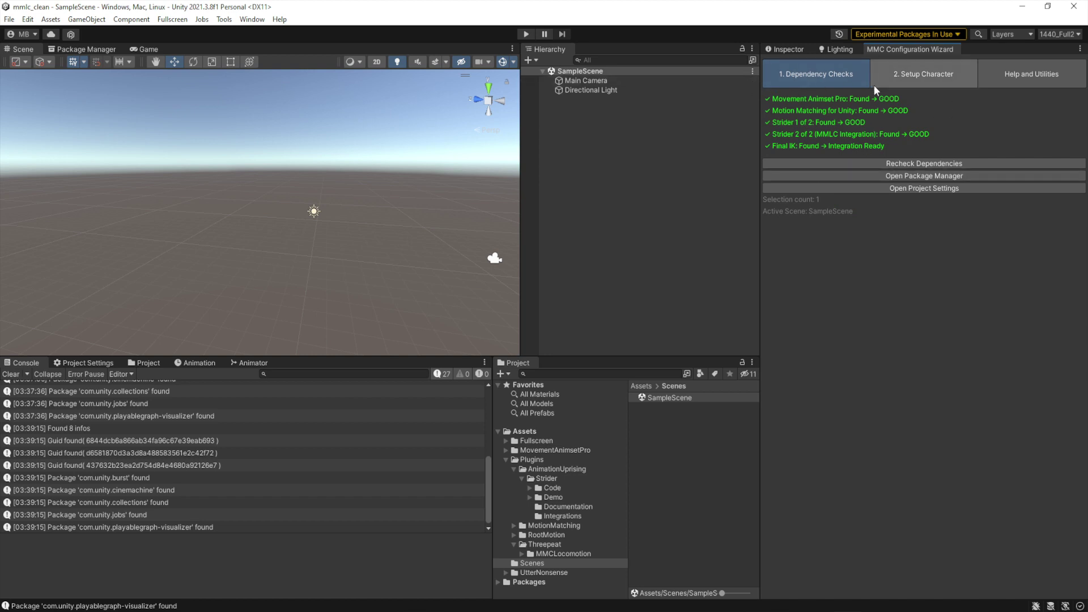
pyautogui.click(1016, 83)
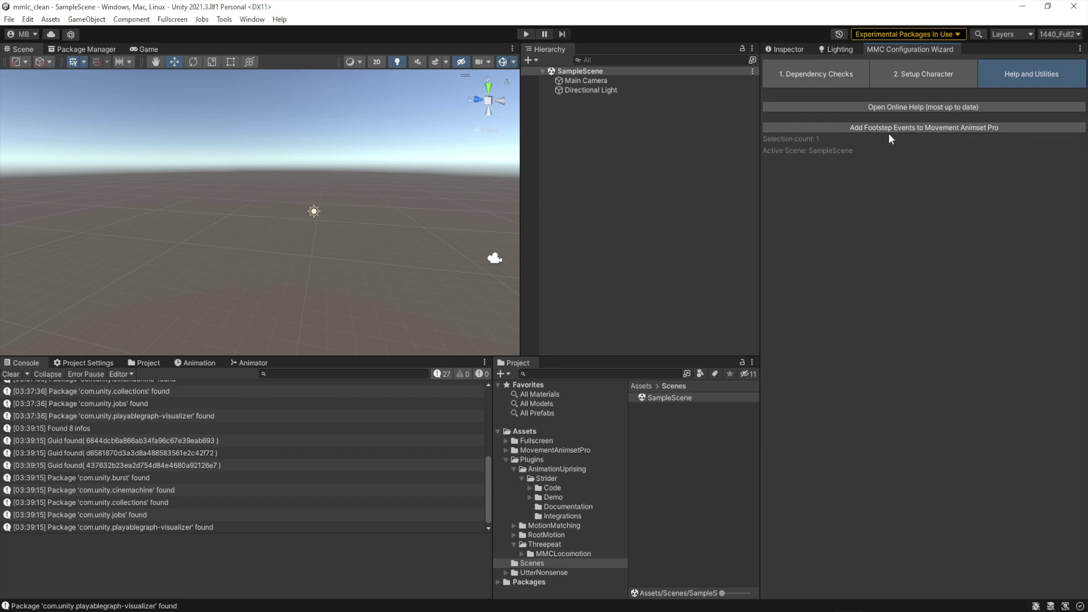
pyautogui.click(808, 79)
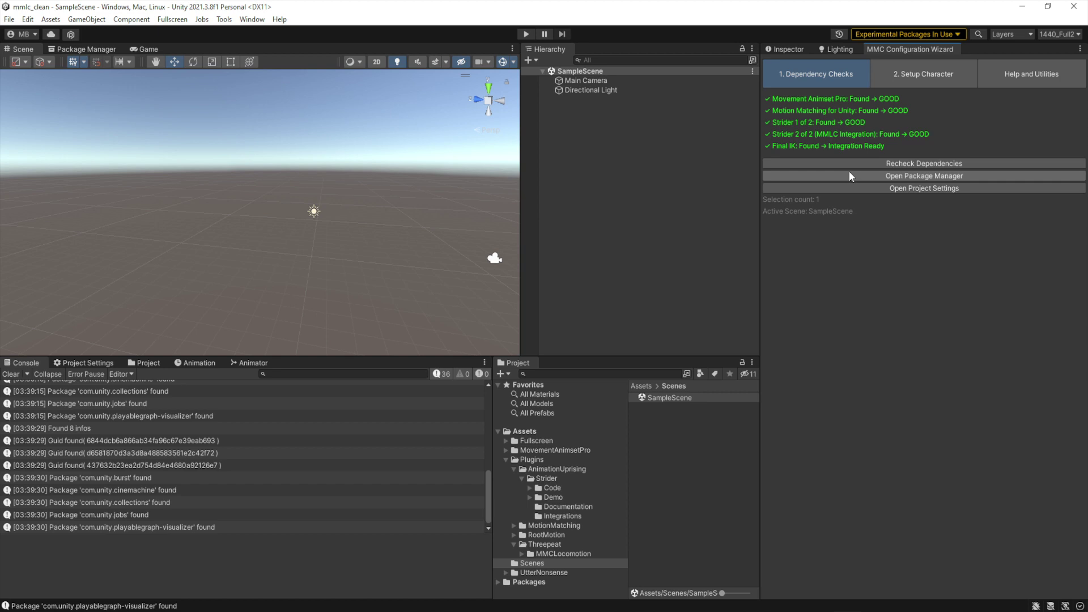
# On the Setup Character page, assign SK_Cowboy_2 from Cowboy_2/Prefabs/Built-in as the Character Prefab
pyautogui.click(893, 79)
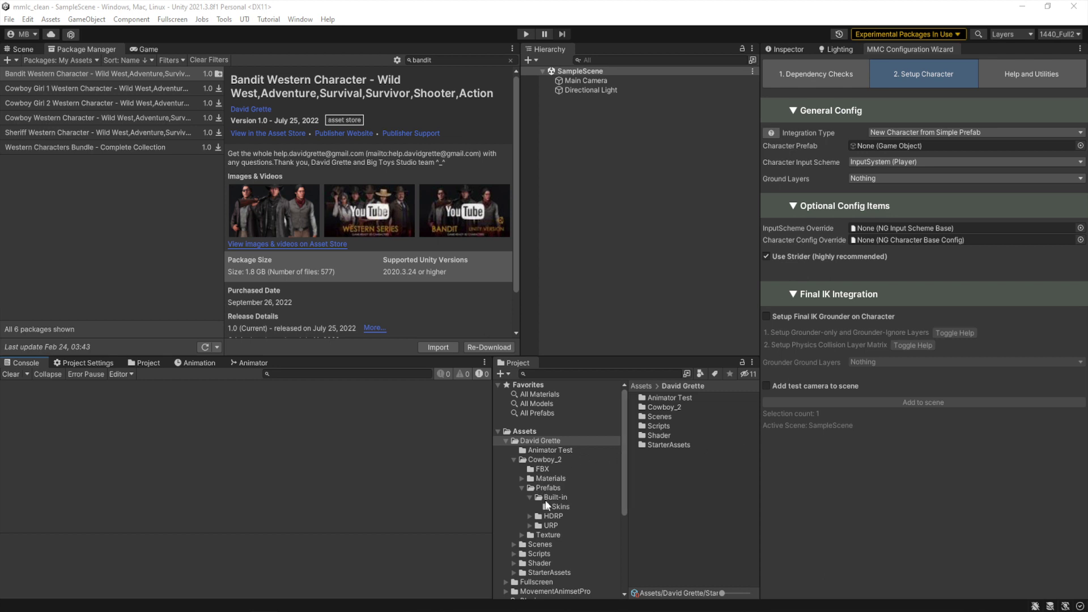
pyautogui.click(552, 498)
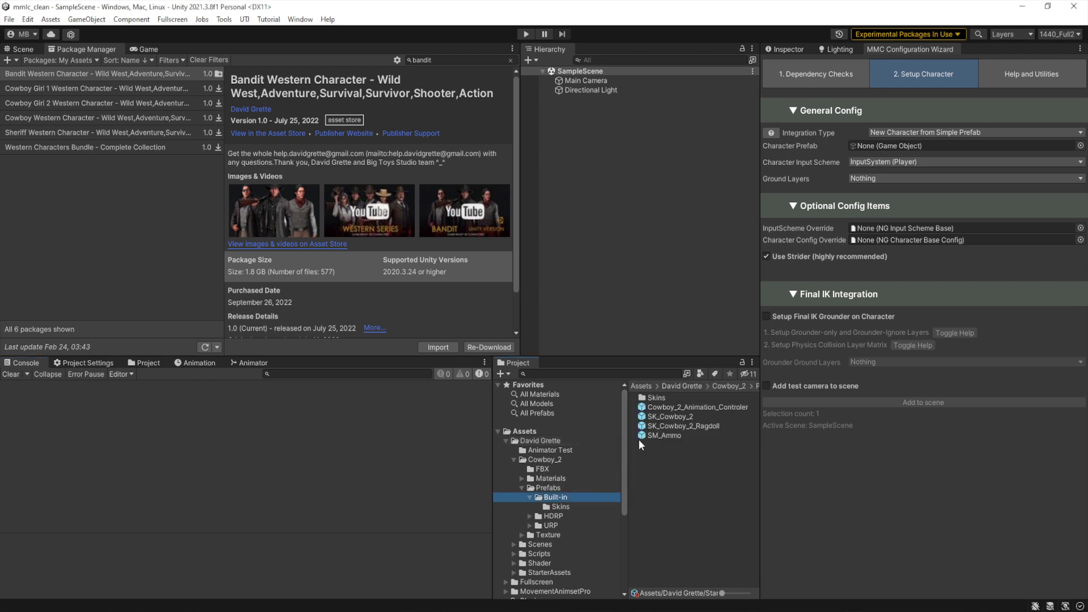
pyautogui.click(661, 417)
pyautogui.moveTo(661, 416); pyautogui.dragTo(900, 145)
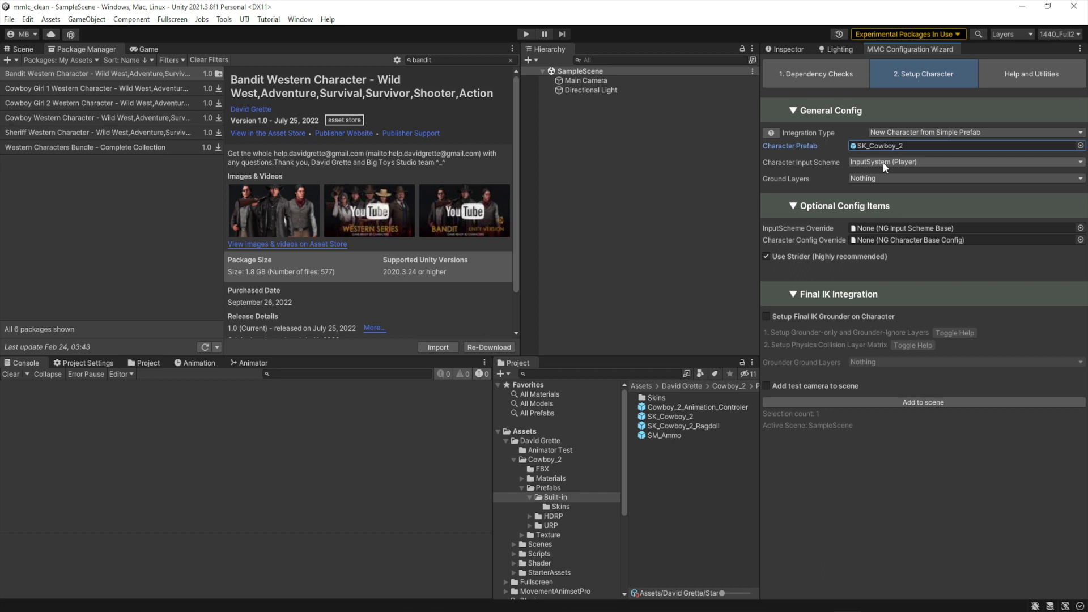
# Keep the InputSystem (Player) input scheme and tick Default and GrounderIgnore as Ground Layers
pyautogui.click(912, 161)
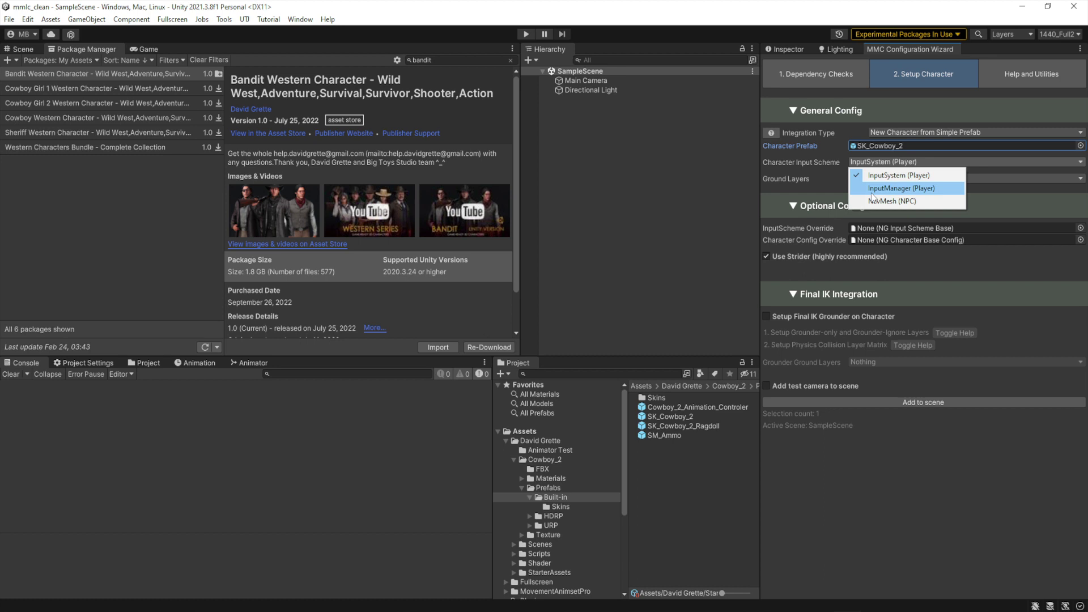
pyautogui.click(886, 176)
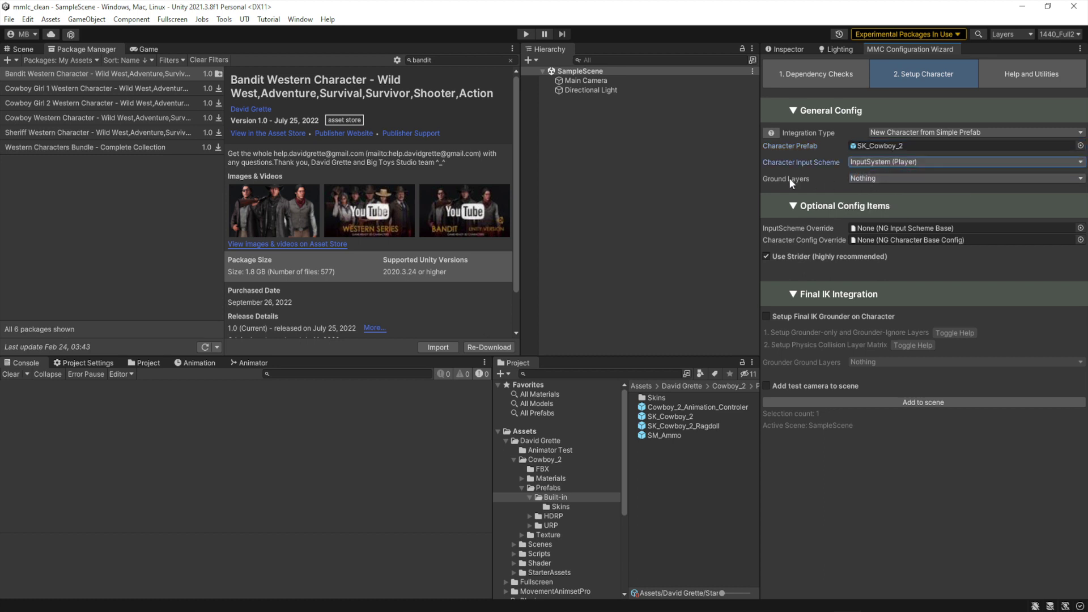
pyautogui.click(874, 176)
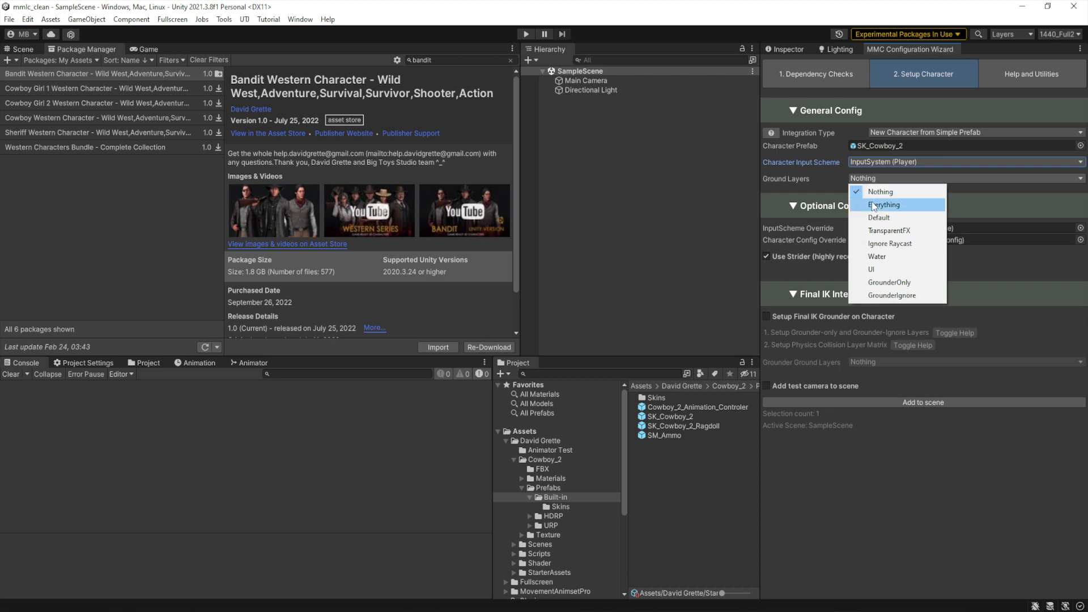
pyautogui.click(879, 218)
pyautogui.click(888, 179)
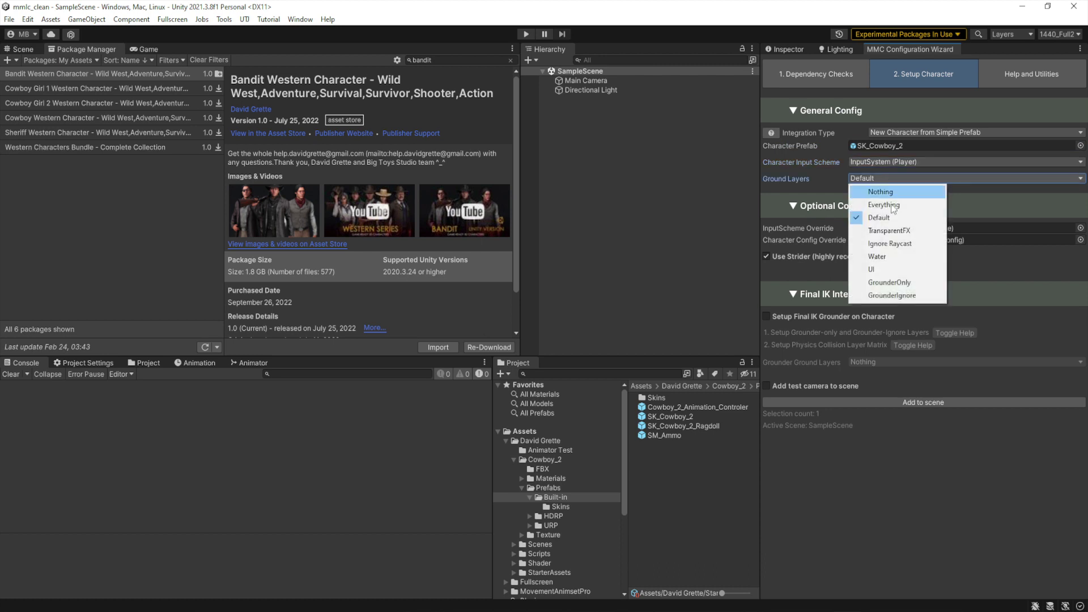
pyautogui.click(892, 295)
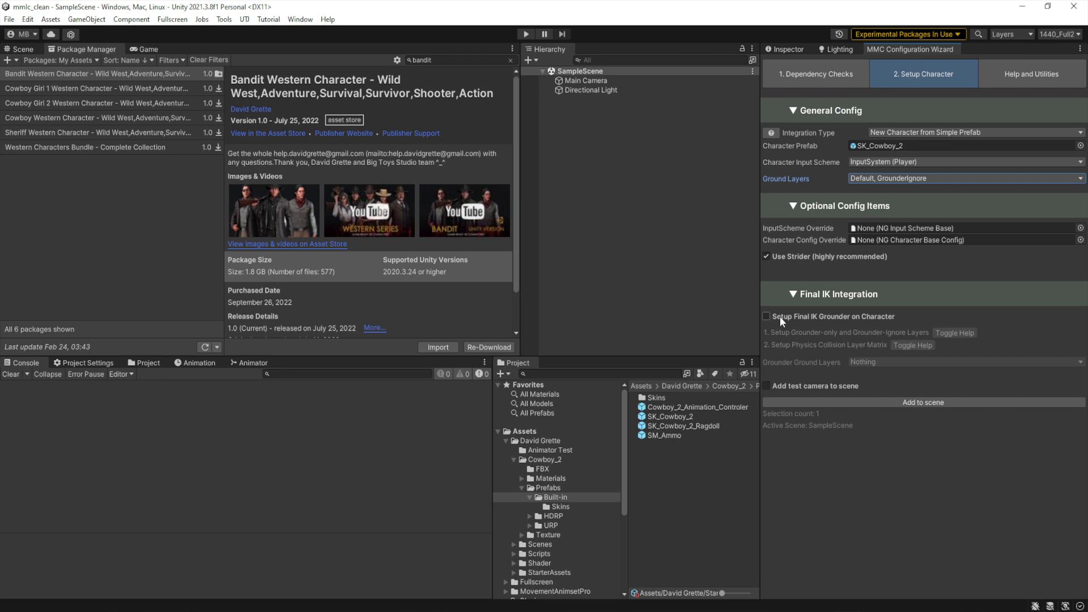
# Enable the Final IK grounder with Default and GrounderOnly layers, include a test camera, and add to scene
pyautogui.click(796, 315)
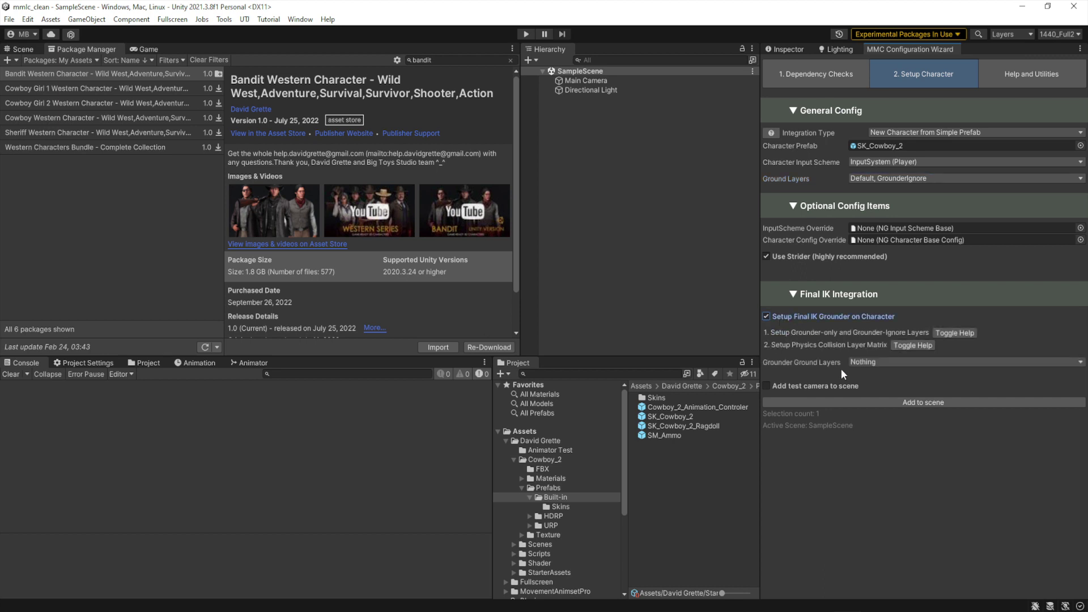
pyautogui.click(887, 363)
pyautogui.click(893, 401)
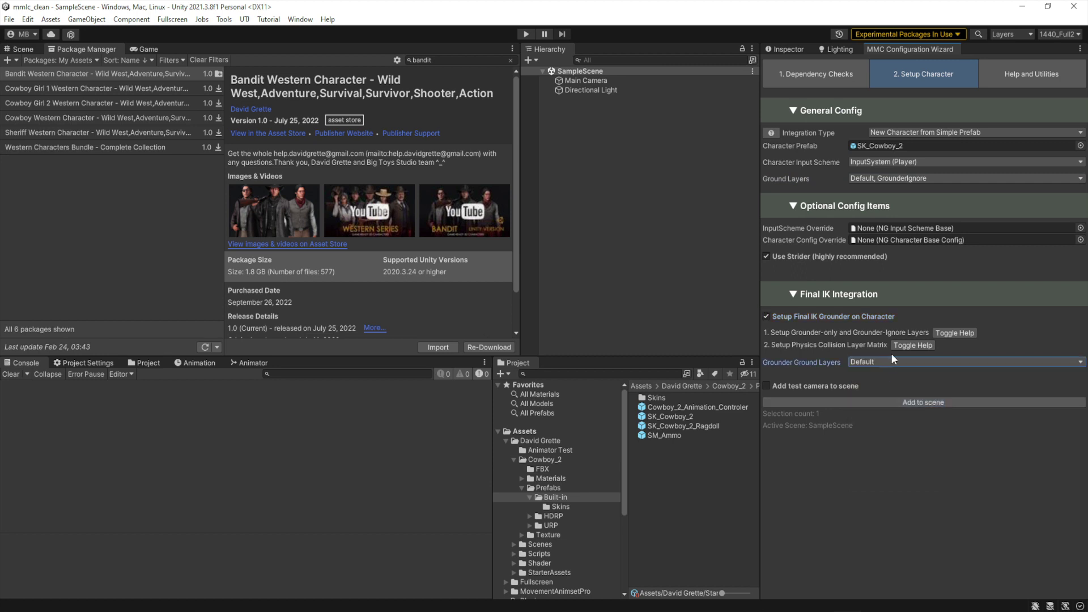
pyautogui.click(889, 362)
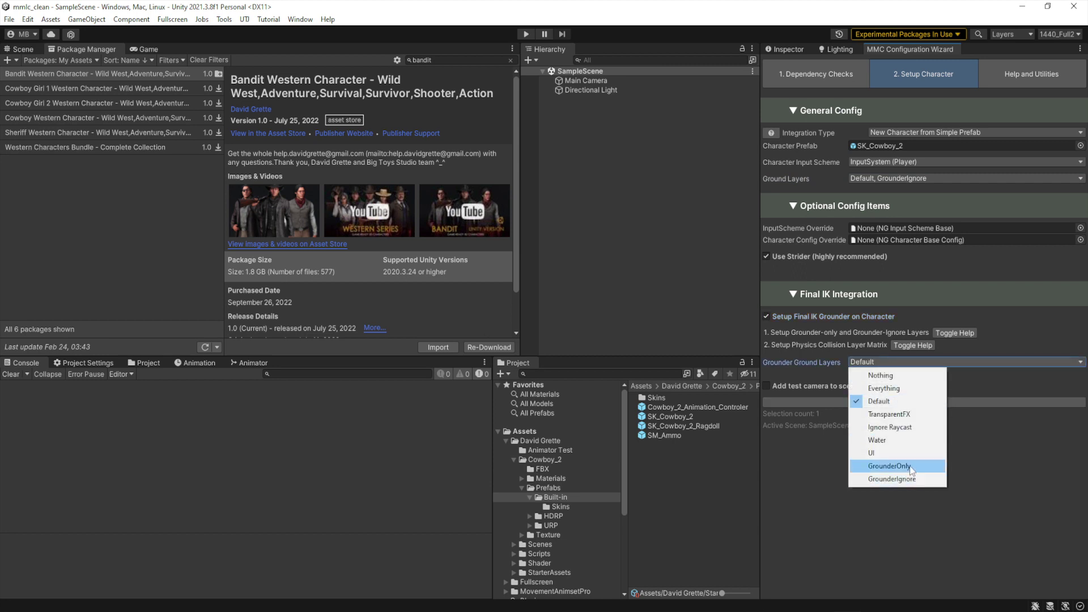
pyautogui.click(910, 468)
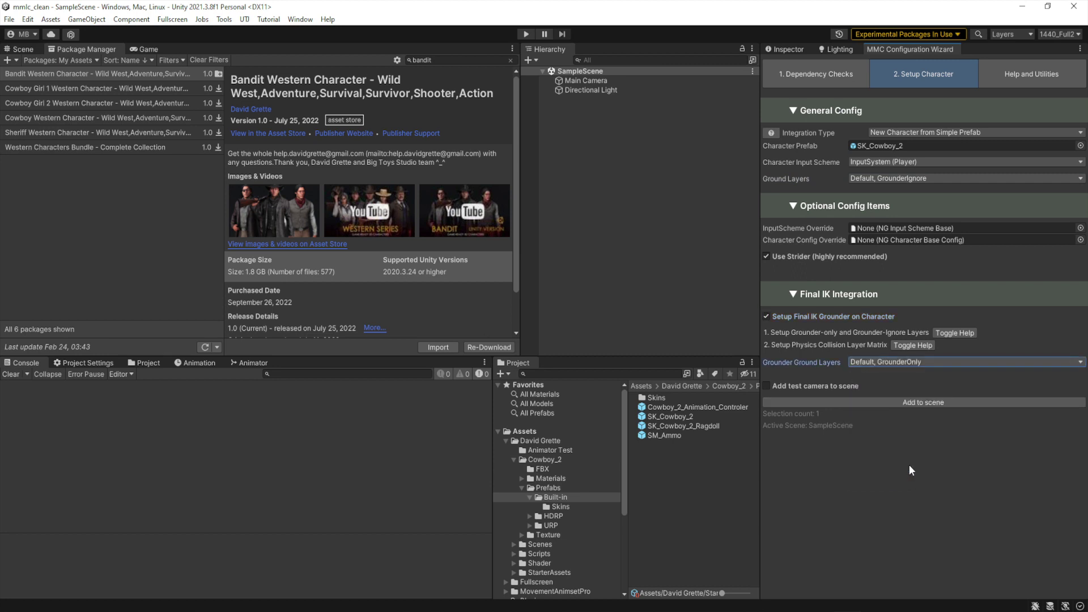
pyautogui.click(766, 386)
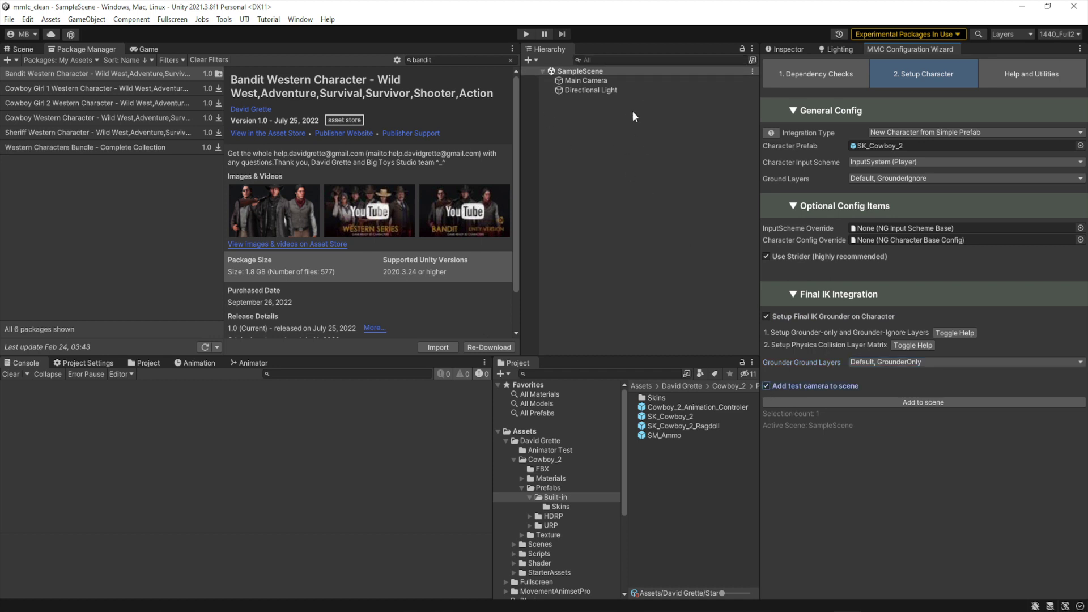
pyautogui.click(931, 403)
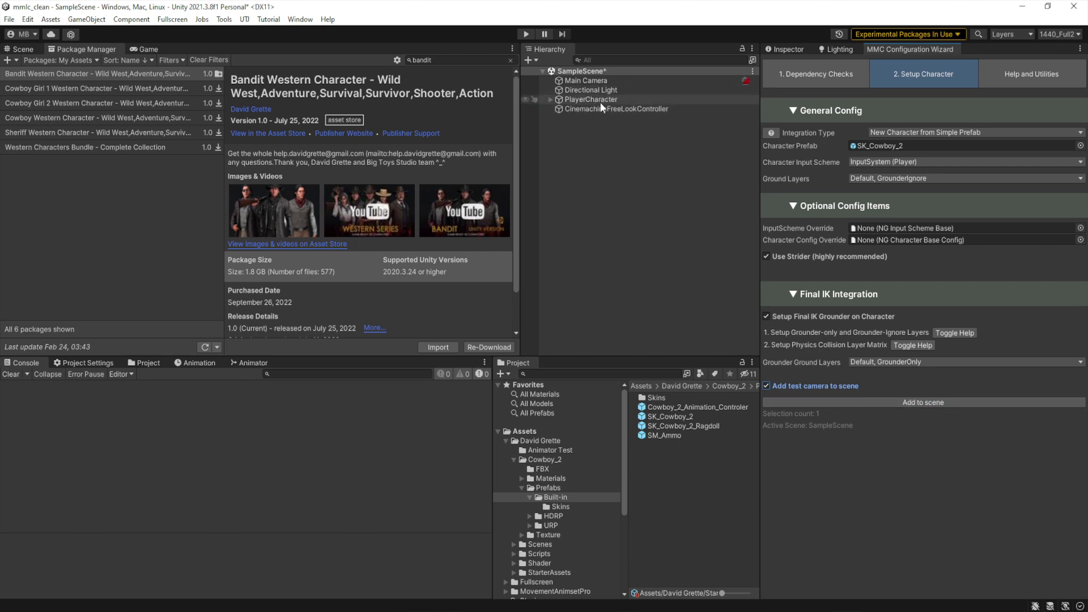
# Select the new PlayerCharacter in the Hierarchy and orbit the Scene view around it
pyautogui.click(600, 101)
pyautogui.click(8, 51)
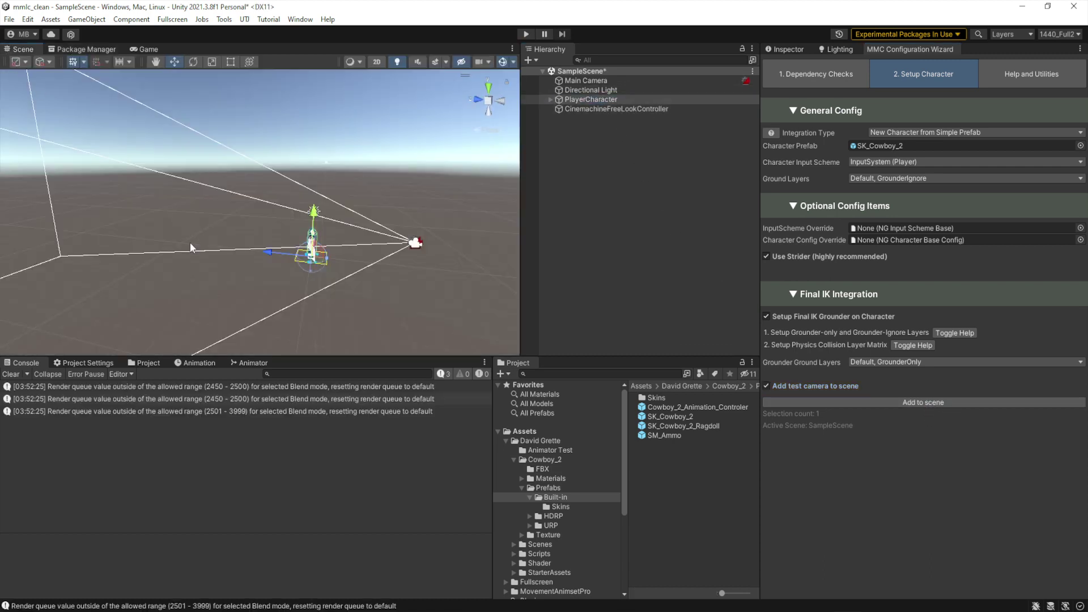
pyautogui.keyDown('alt'); pyautogui.moveTo(230, 216); pyautogui.dragTo(238, 247); pyautogui.keyUp('alt')
pyautogui.scroll(6, 232, 235)
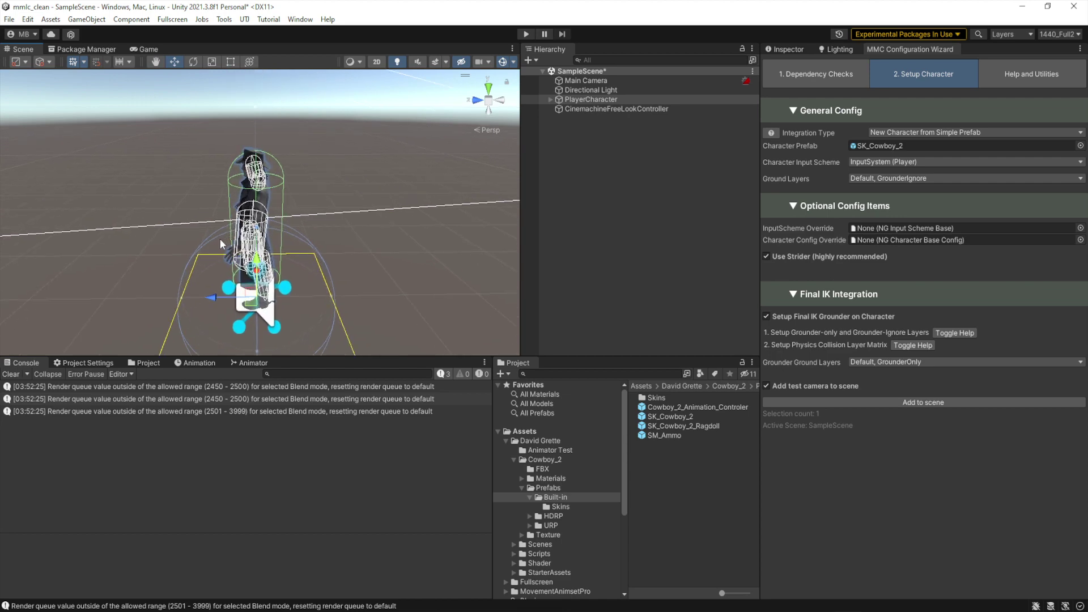
pyautogui.keyDown('alt'); pyautogui.moveTo(220, 241); pyautogui.dragTo(139, 266); pyautogui.keyUp('alt')
pyautogui.scroll(-5, 123, 272)
pyautogui.scroll(-5, 548, 508)
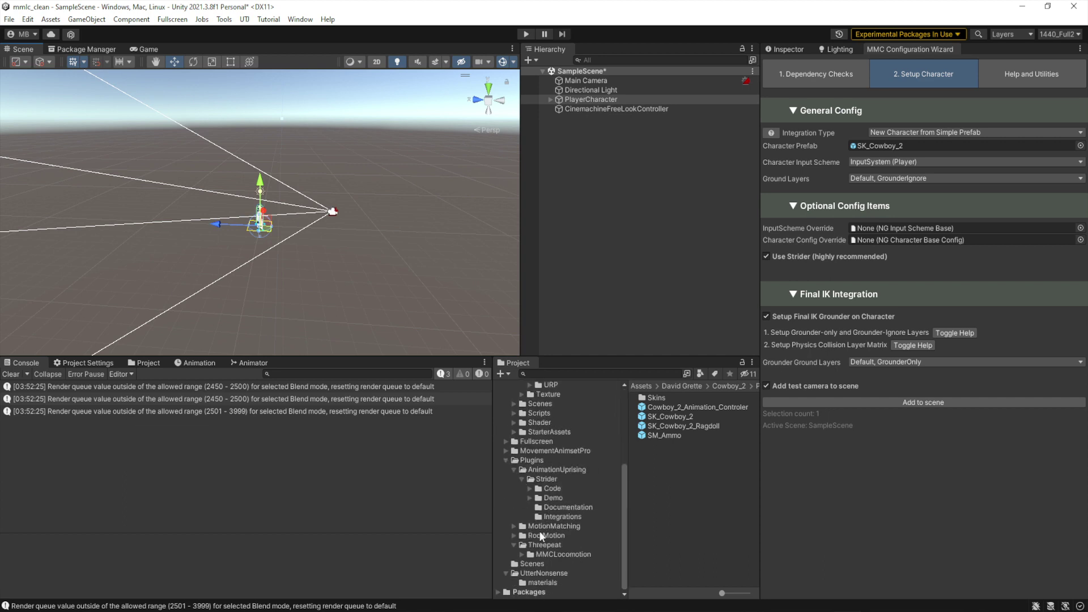
# Drag DemoEnvironment from MMCLocomotion/Demos/Prefabs into the scene and shift it along X
pyautogui.click(522, 555)
pyautogui.scroll(-3, 551, 515)
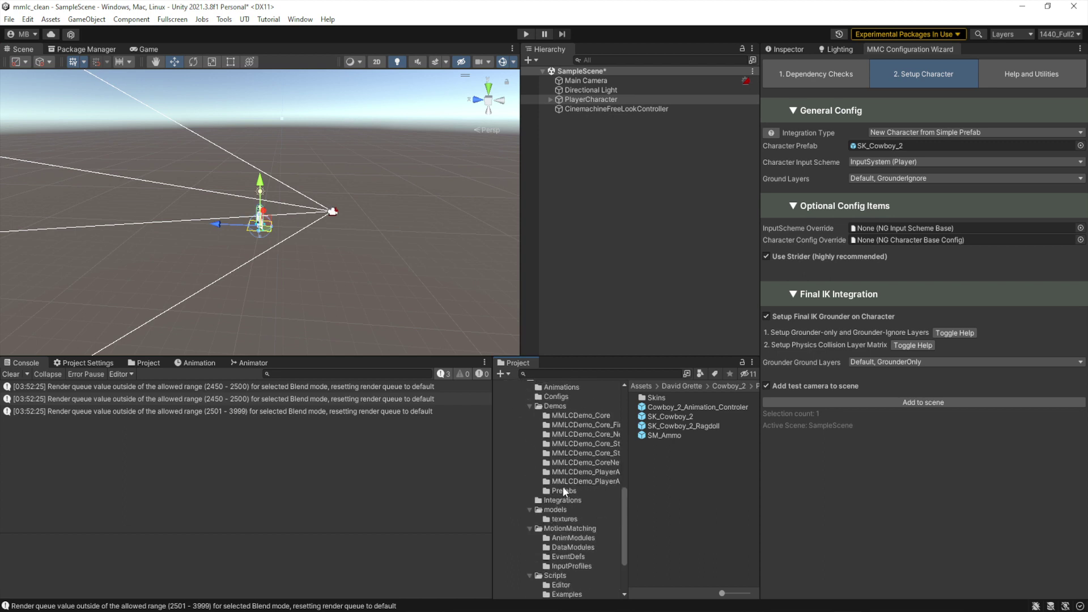
pyautogui.click(564, 491)
pyautogui.moveTo(677, 398); pyautogui.dragTo(154, 328)
pyautogui.moveTo(168, 290); pyautogui.dragTo(17, 544)
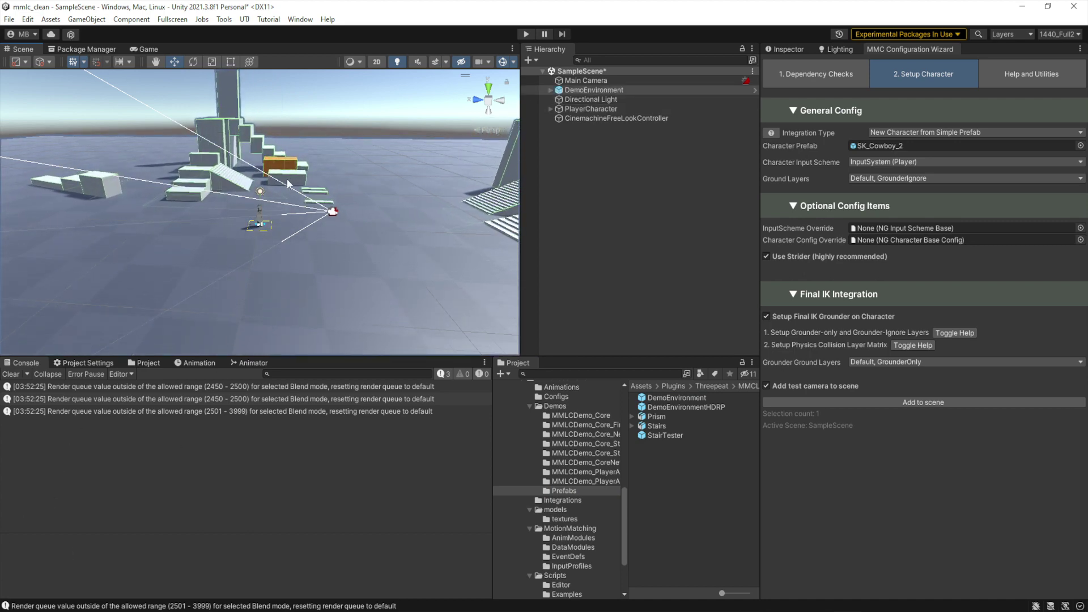
# Enter play mode and turn off the Stats and Gizmos overlays in the Game view
pyautogui.click(527, 33)
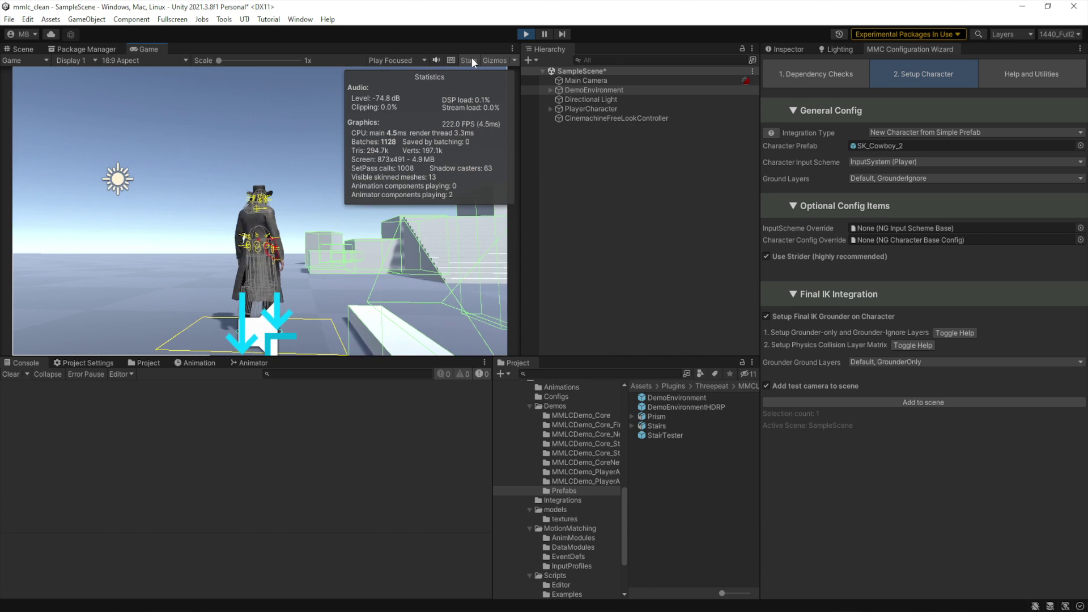
pyautogui.click(471, 59)
pyautogui.click(491, 60)
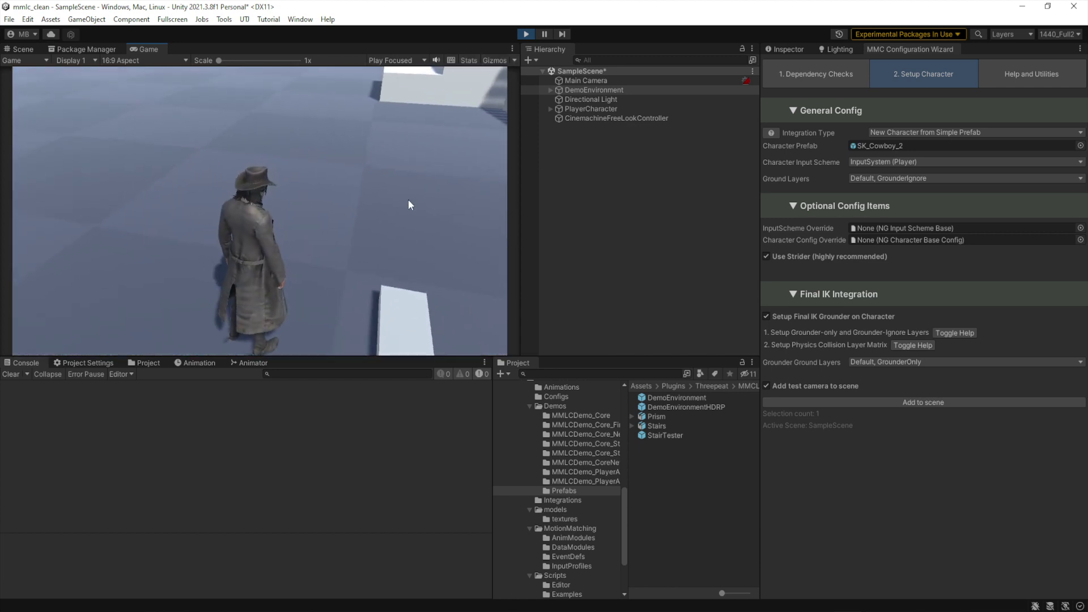